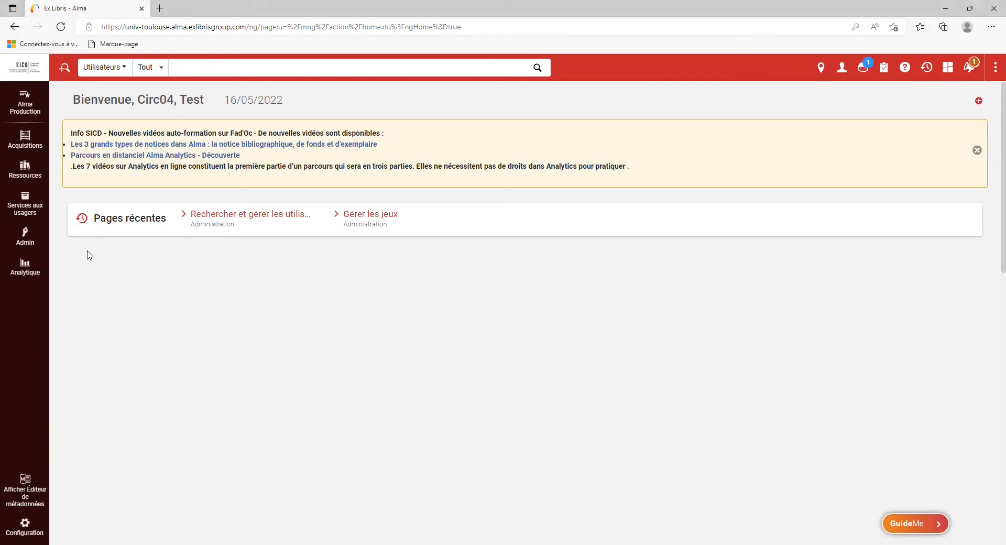
- Set the search type to Titres physiques, searching by Mots-clés
click(103, 68)
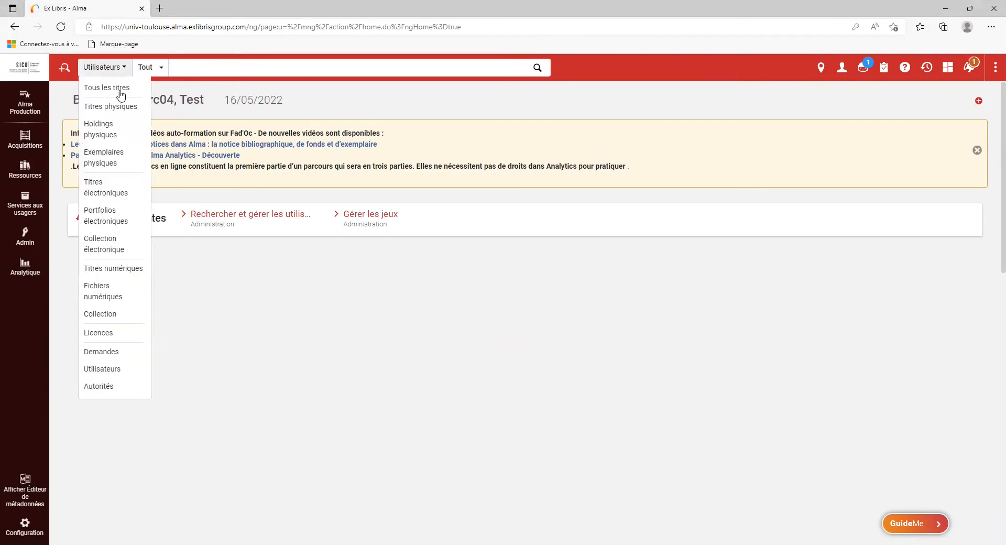
click(121, 108)
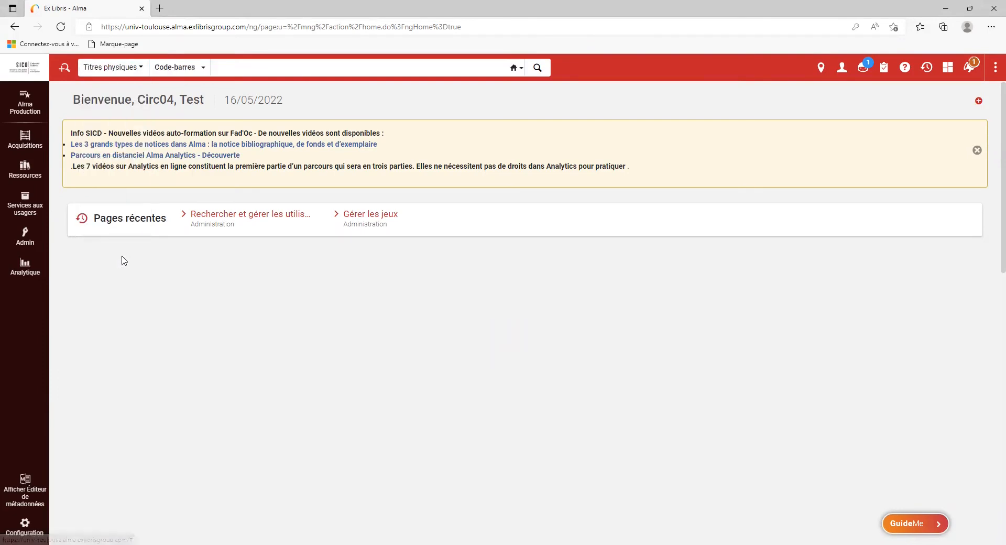
click(178, 68)
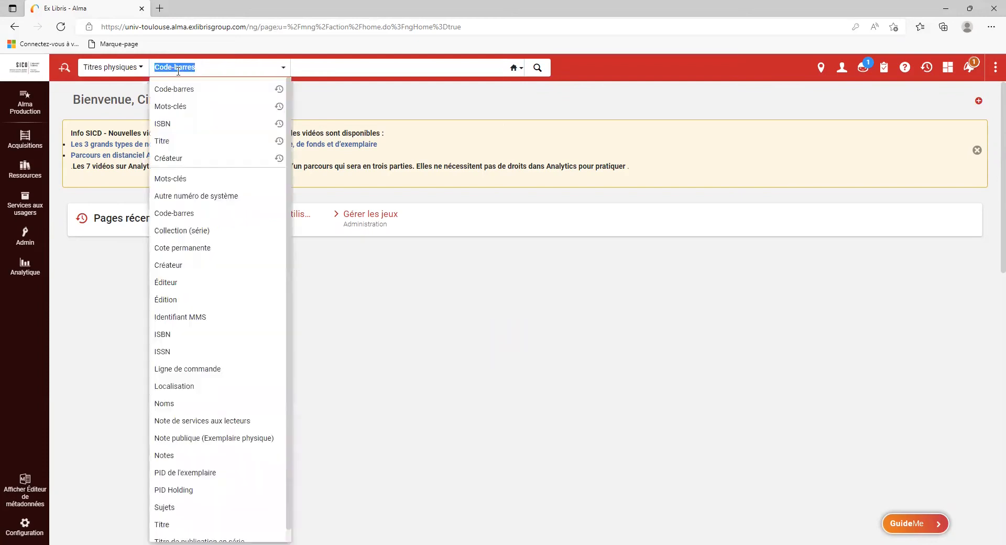
click(179, 180)
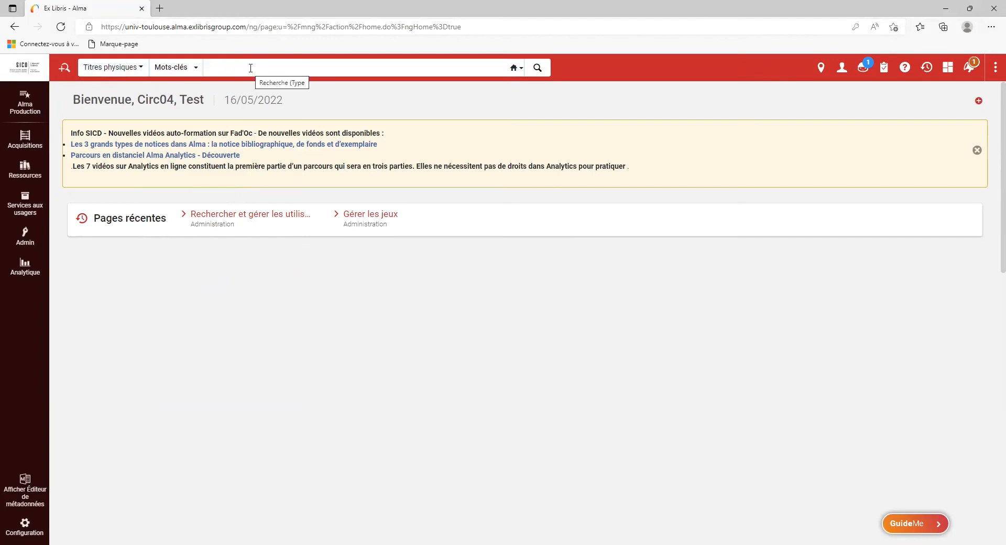
- Search keywords 'Le projet de béton armé' and bring up actions for the 7th-edition result
text(Le projet de béton armé)
key(Return)
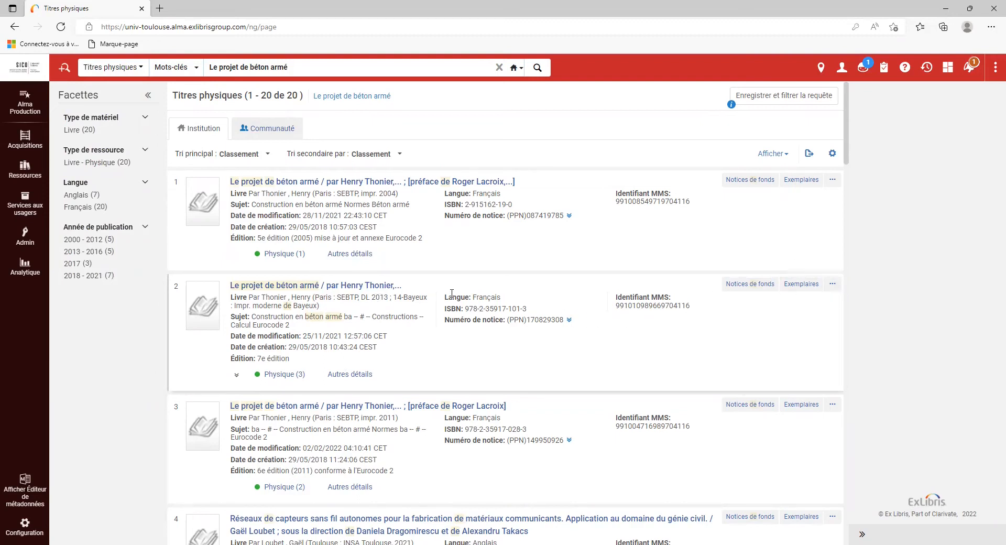
click(838, 287)
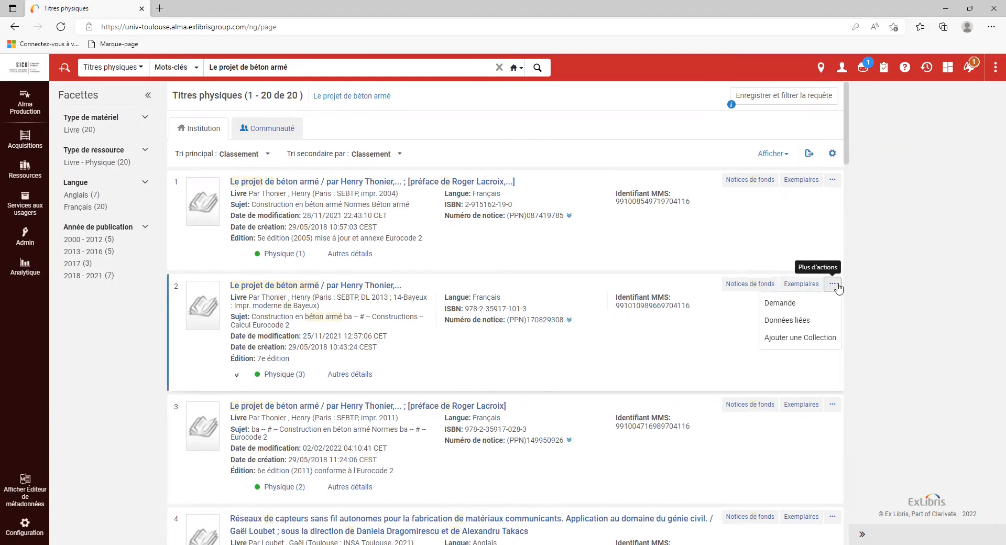
- Create a Demande de réservation du lecteur for Le projet de béton armé and look up the requester
click(787, 309)
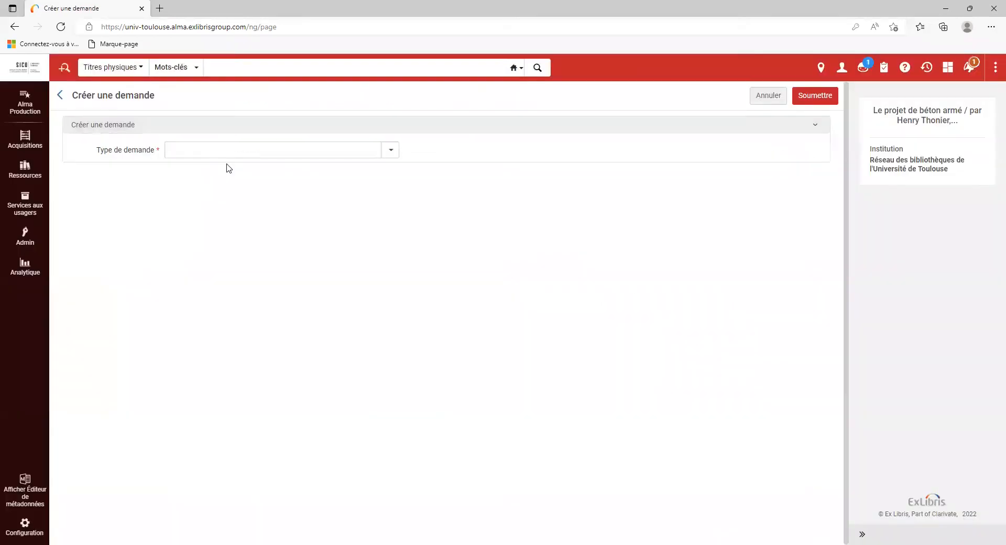
click(232, 153)
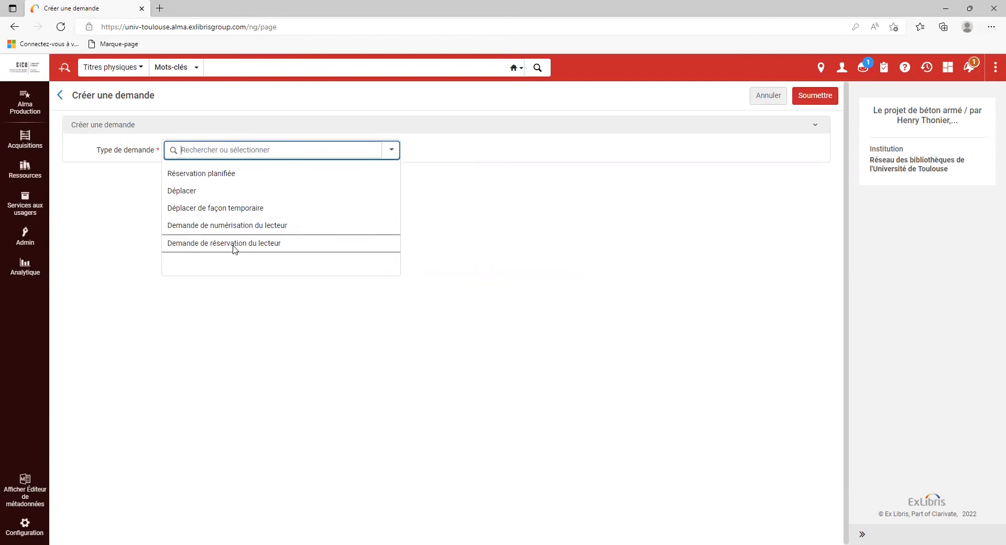
click(193, 245)
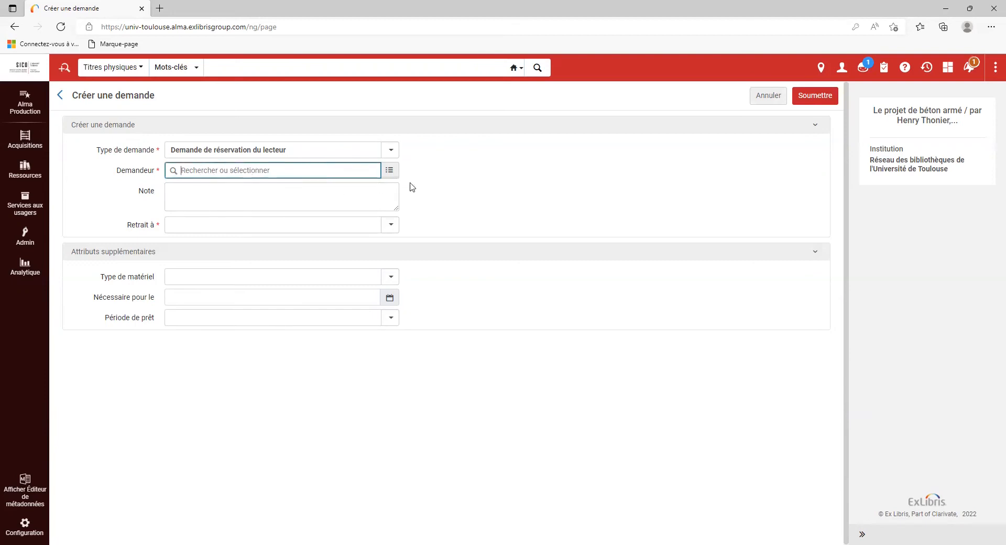
click(392, 172)
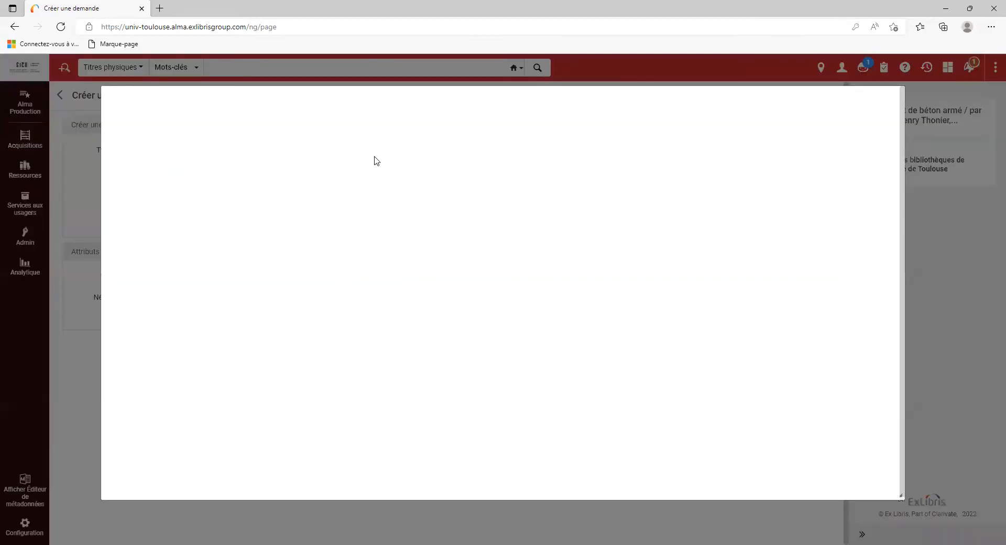
- Search the patron by name, set them as requester, and bring up the Retrait à locations
key(Return)
click(237, 253)
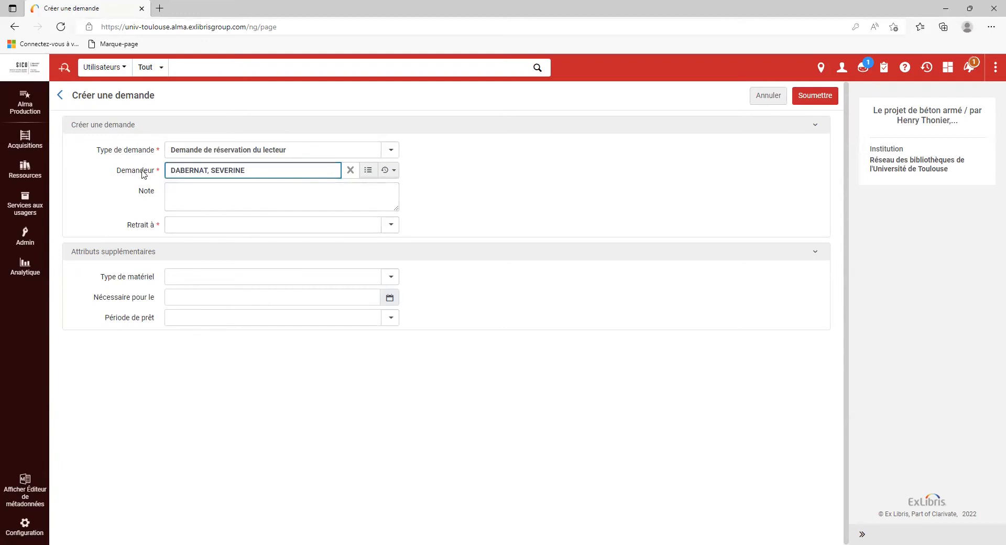
click(219, 223)
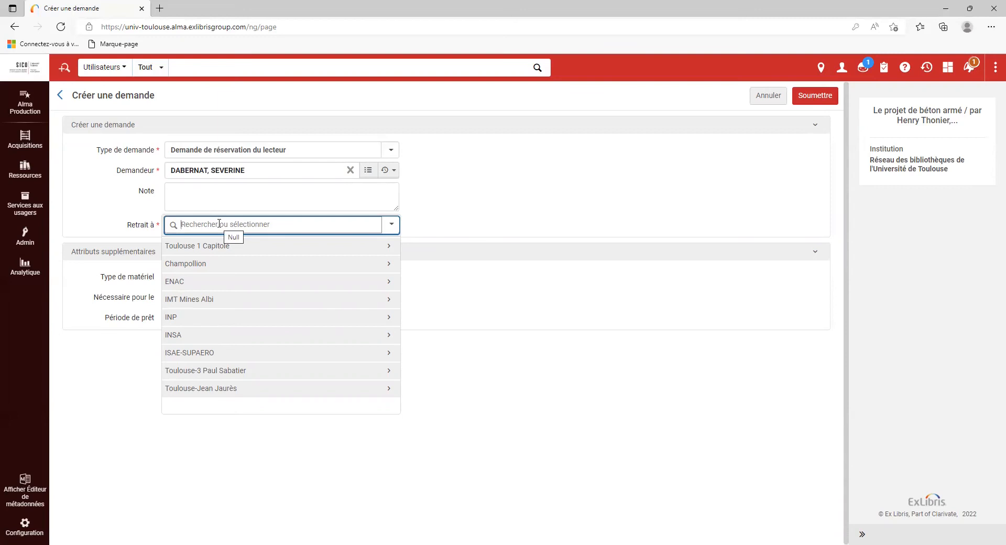
- Choose IMT Mines Albi under INP as pickup location and submit the hold
click(213, 320)
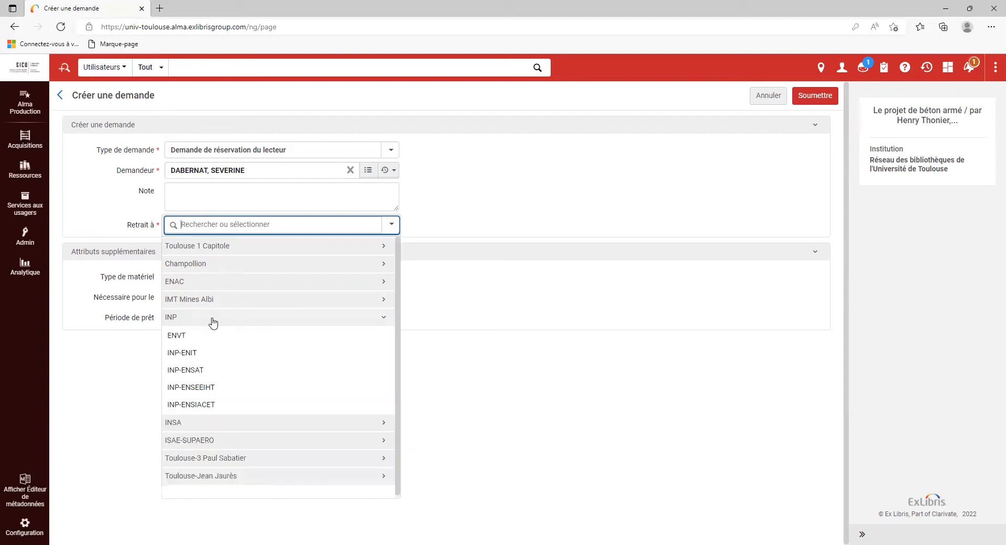
click(216, 300)
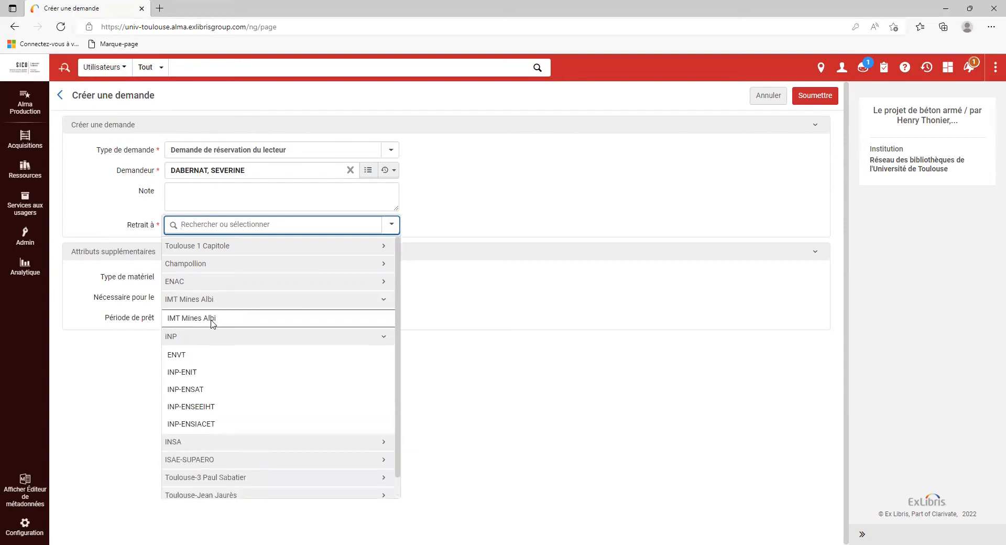
click(212, 319)
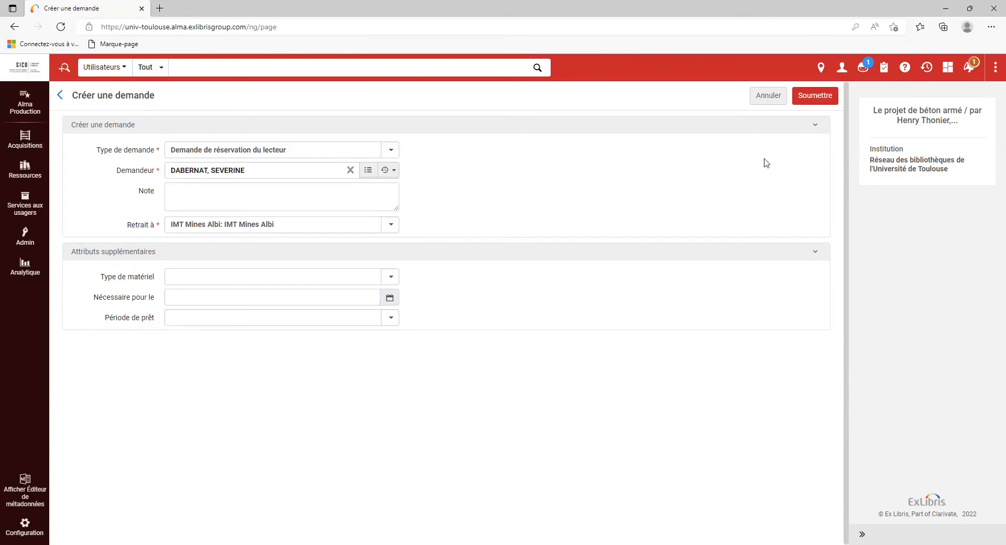
click(828, 99)
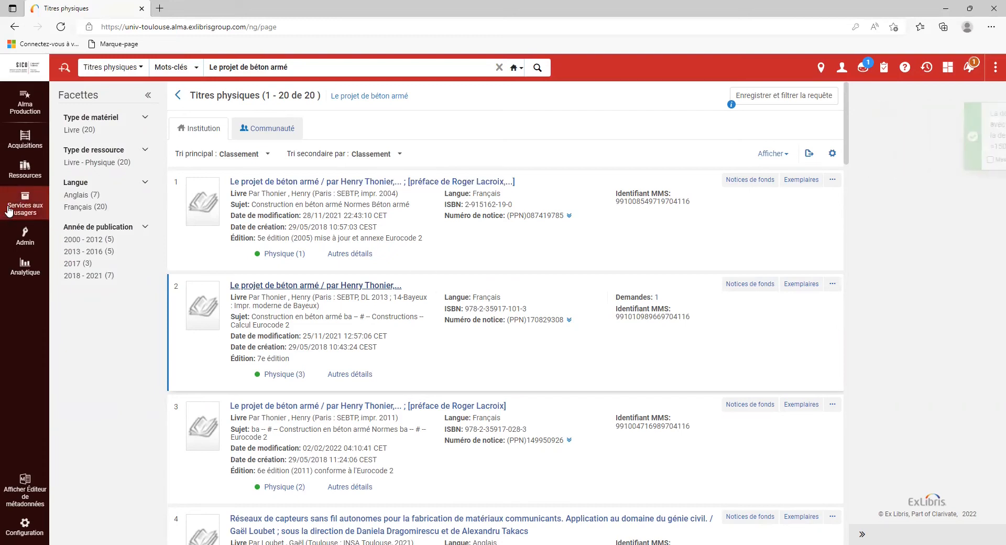
- Switch the current work location to the Bibliothèque de l'Arsenal loan desk
click(8, 210)
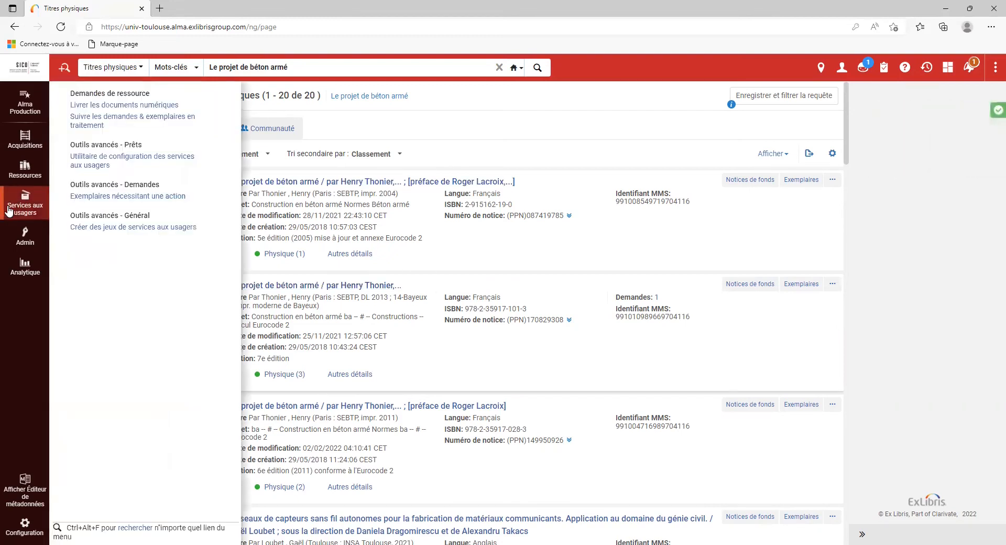
click(820, 67)
click(826, 145)
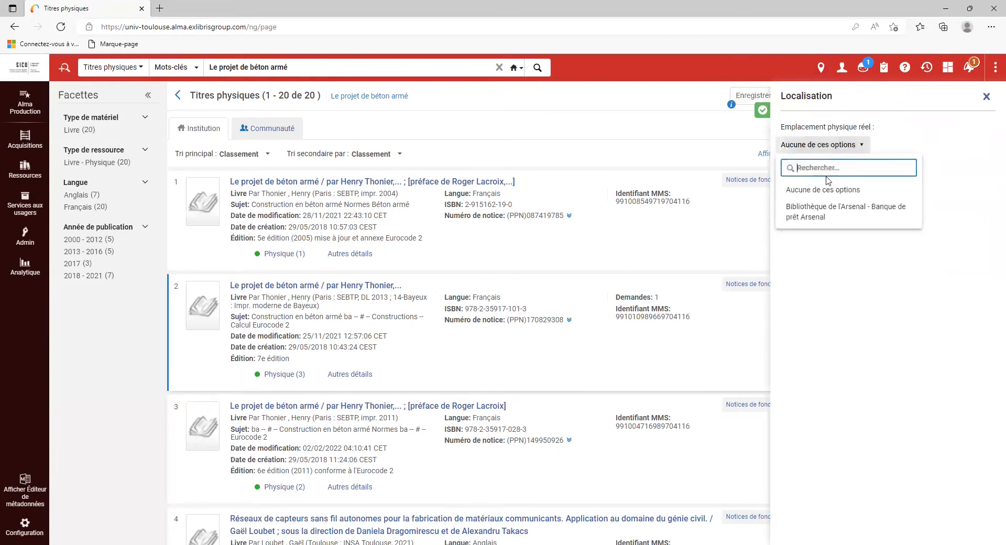
click(821, 213)
- Find the patron by name in patron identification and open their services record
click(103, 106)
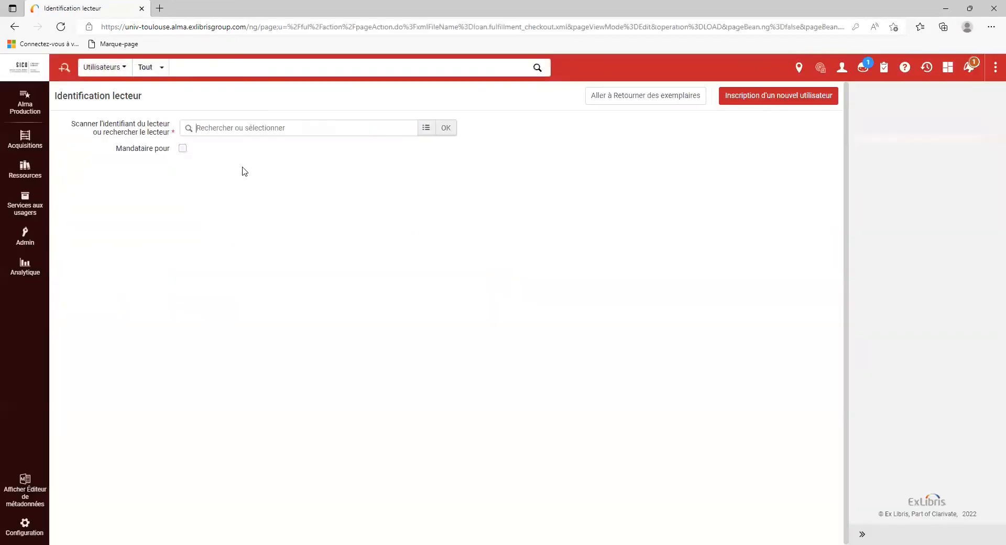
click(246, 143)
click(445, 128)
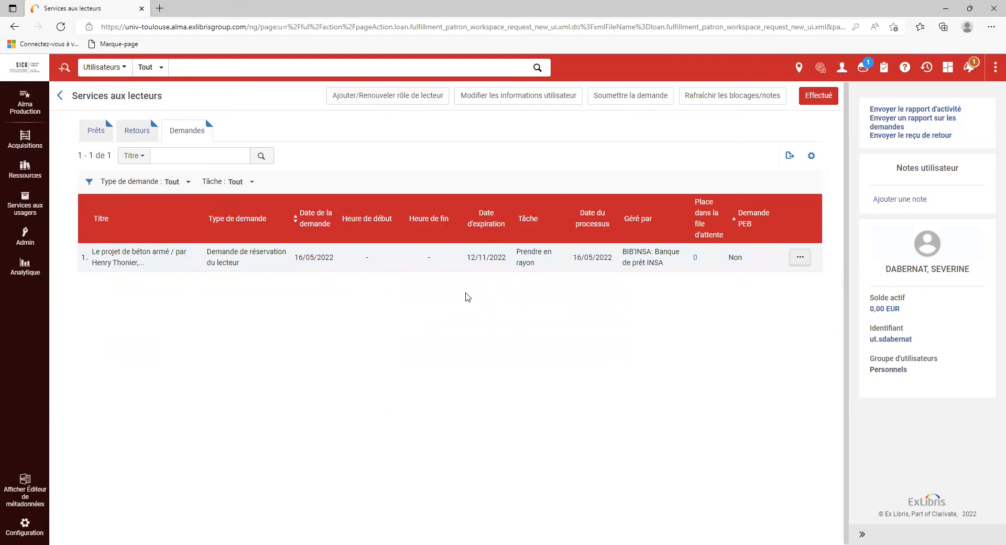
- Start another request for the patron and bring up the Tous les titres search for its title
click(632, 99)
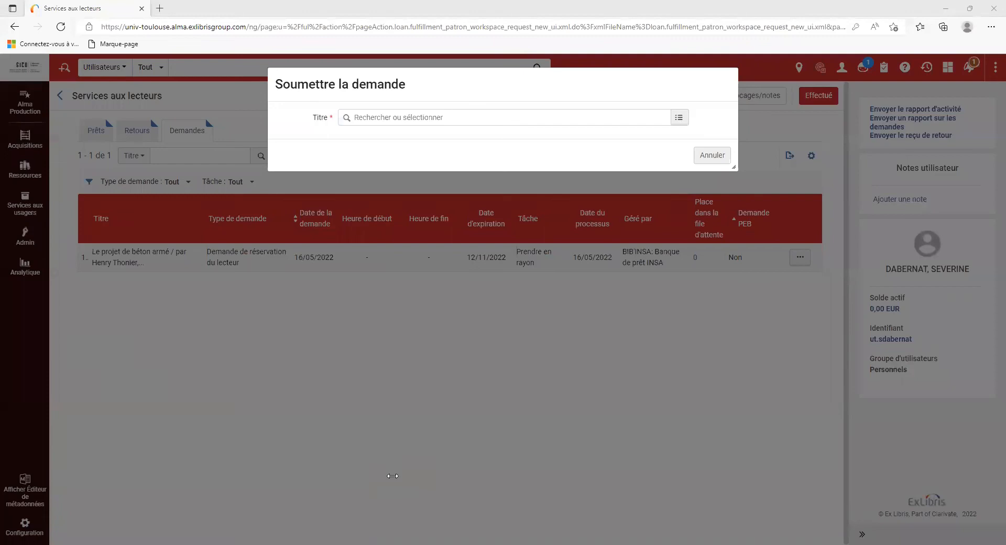
click(350, 118)
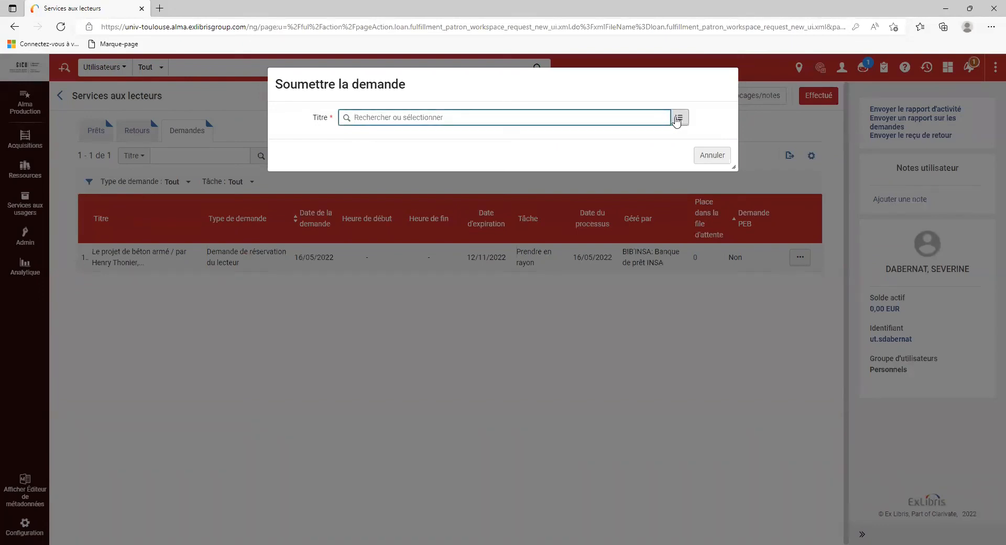
click(679, 119)
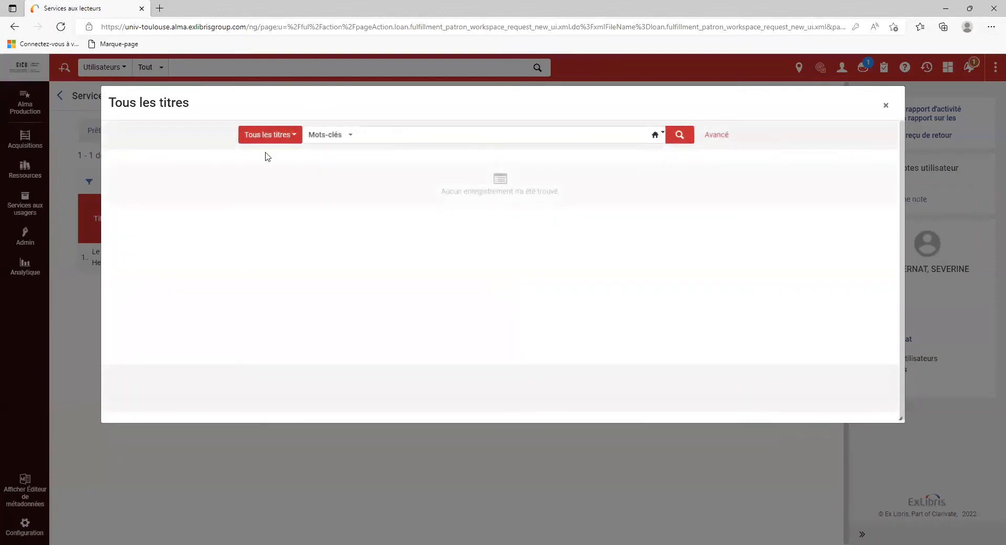
- Search Tous les titres by Mots-clés for 'Le béton hydraulique'
click(292, 140)
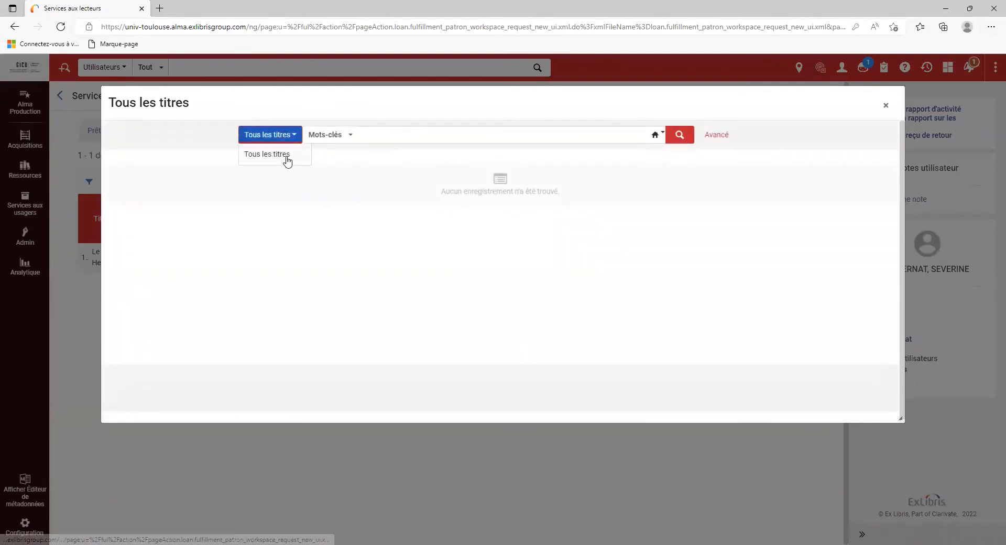
click(399, 132)
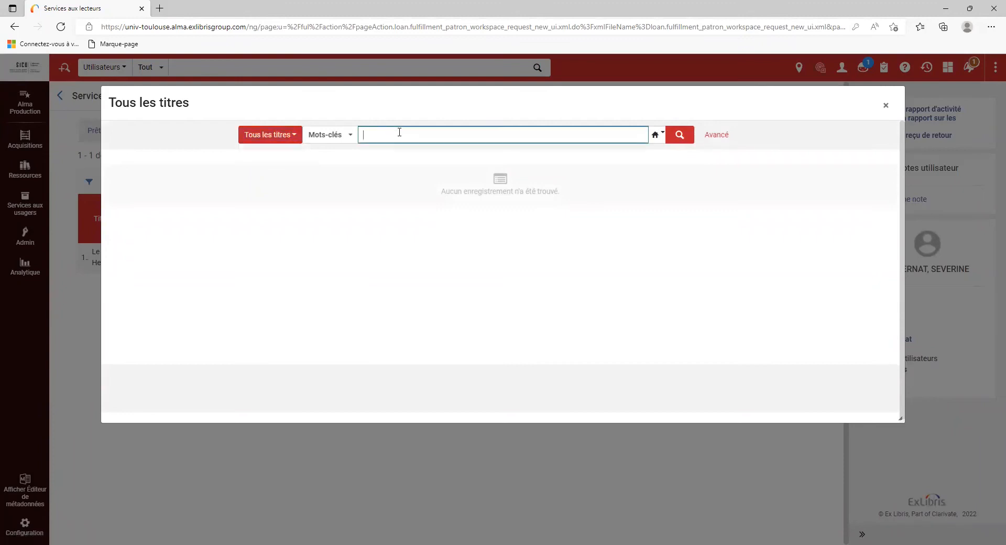
text(Le béton hydraulique)
click(350, 135)
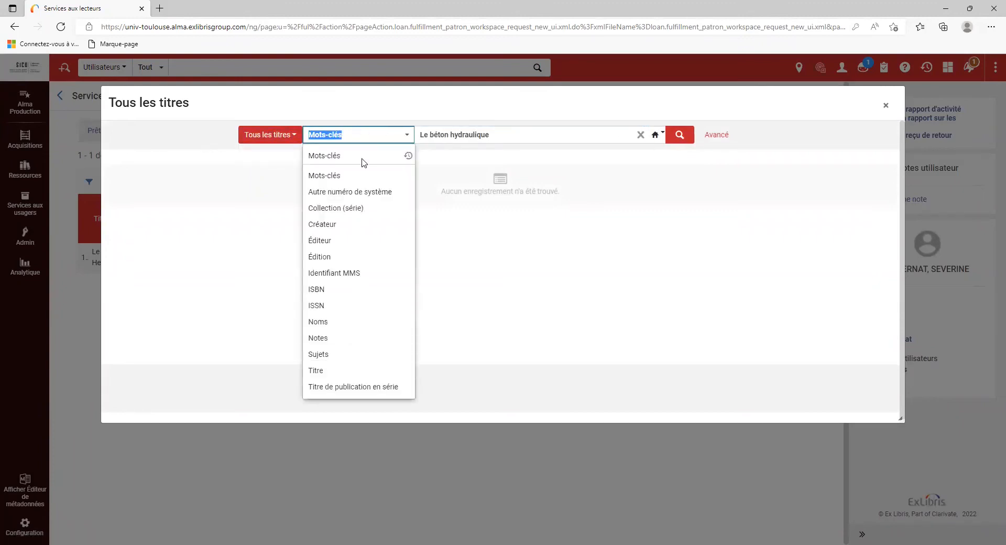
click(629, 132)
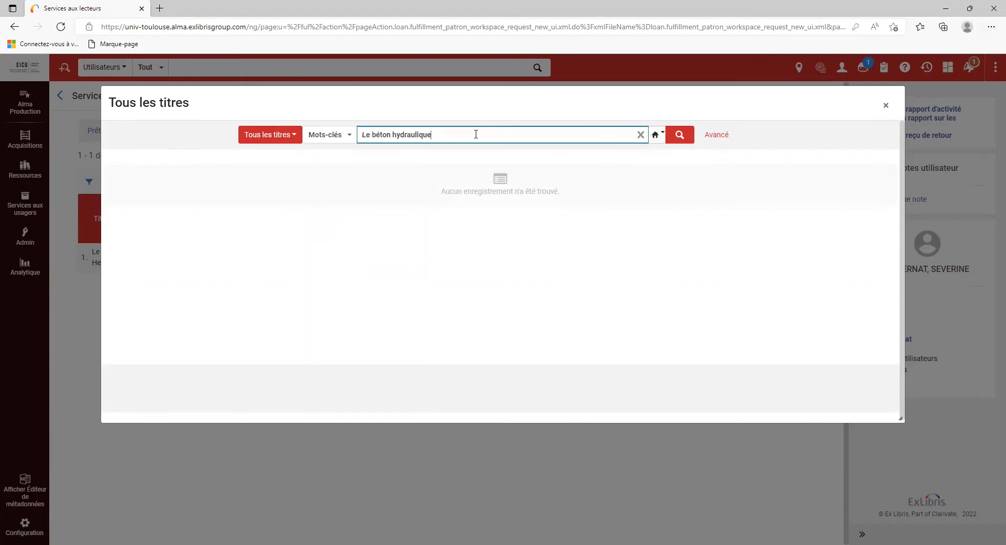
click(679, 137)
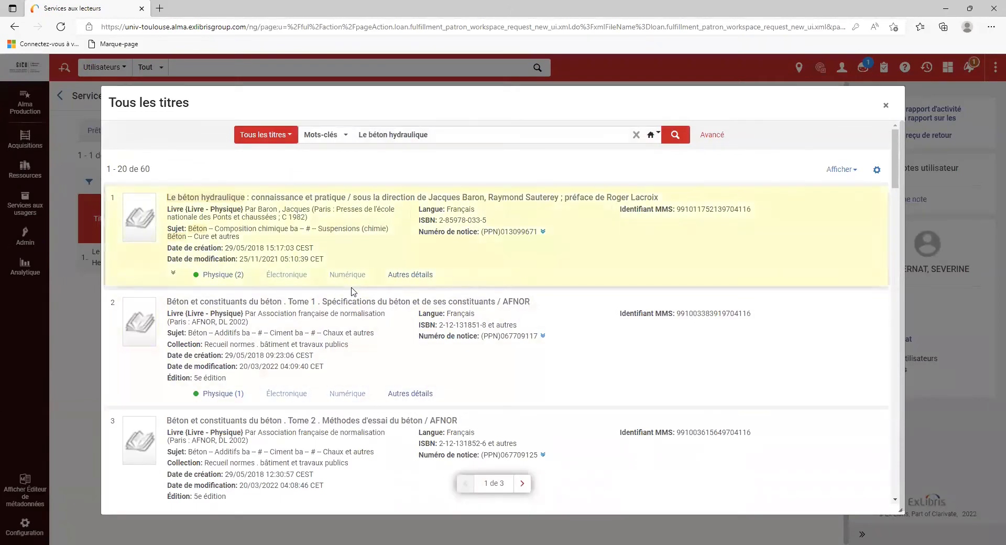
- Pick the first result, 'Le béton hydraulique : connaissance et pratique', as the request title
scroll(353, 291, down, 6)
scroll(346, 264, up, 6)
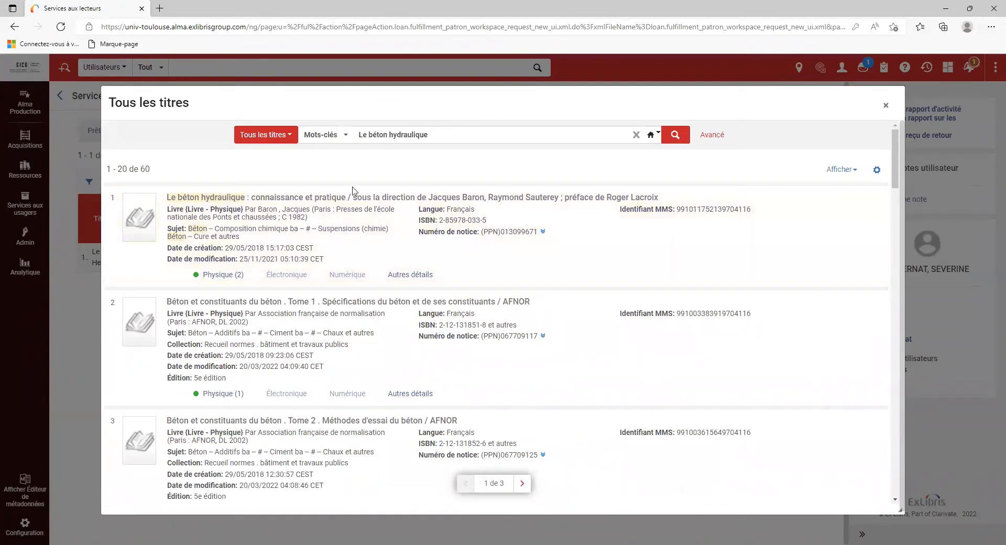
click(334, 199)
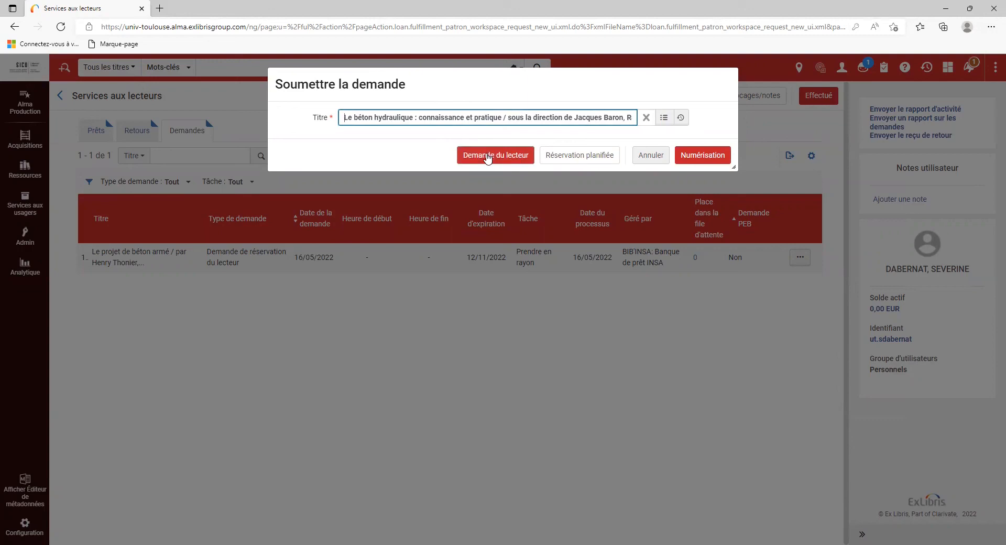
- Choose Demande du lecteur to get the Créer une demande form for Le béton hydraulique
click(488, 156)
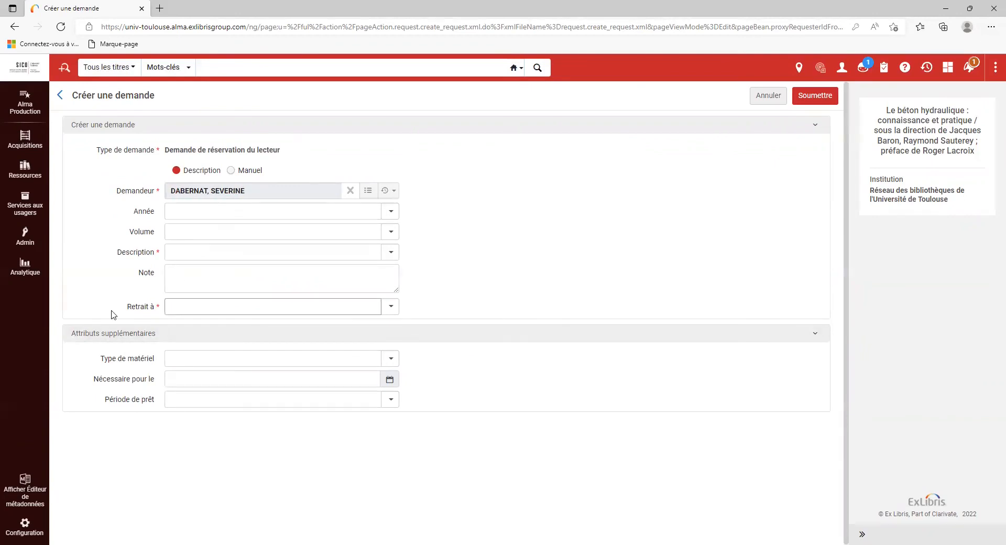
- Choose Tout as the Description of the Le béton hydraulique hold request
click(195, 306)
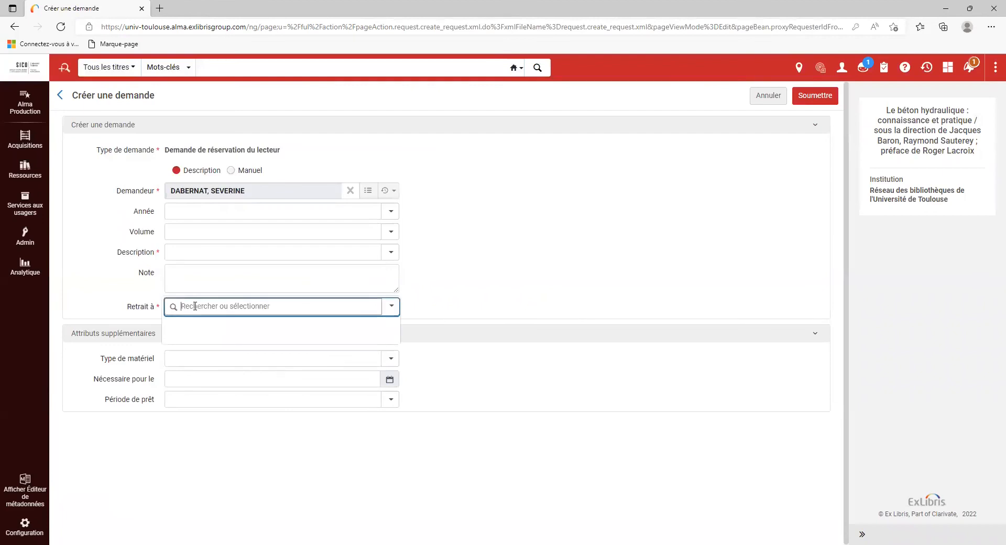
click(430, 303)
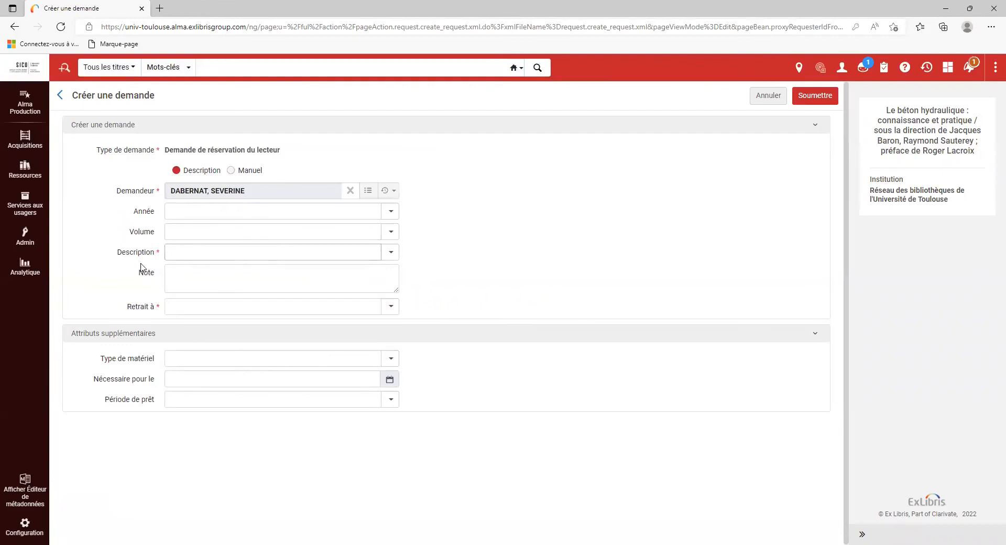
drag(118, 254, 155, 257)
click(155, 256)
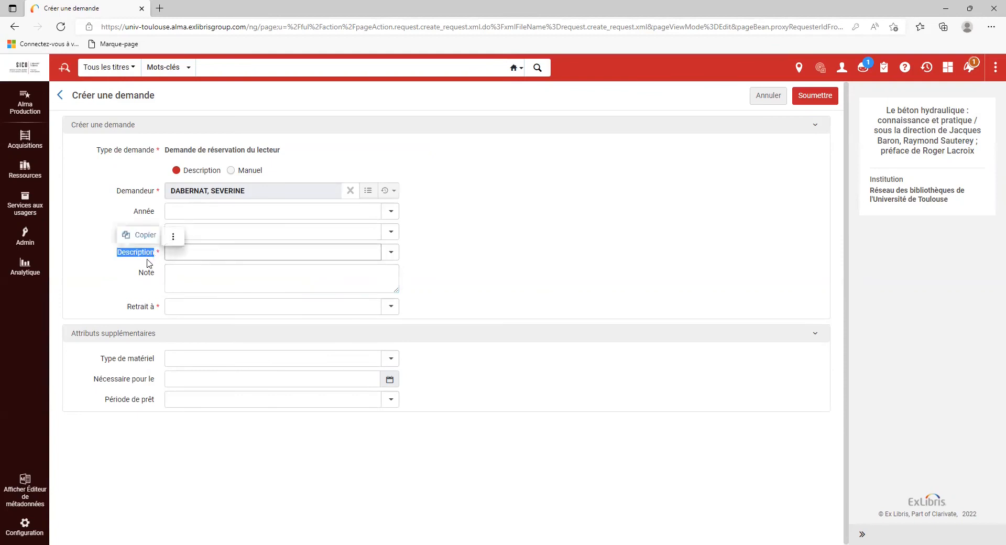
click(304, 252)
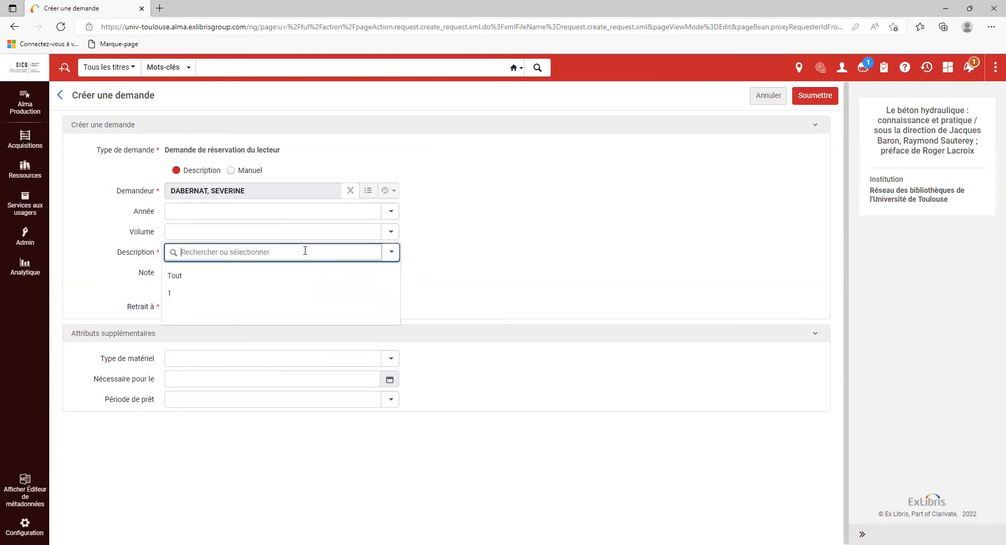
click(432, 254)
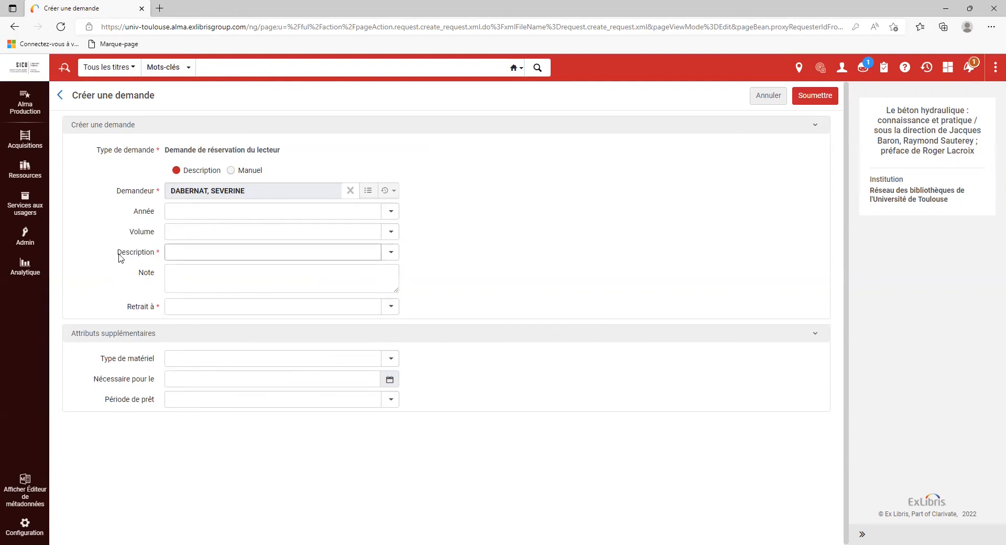
drag(118, 256, 153, 255)
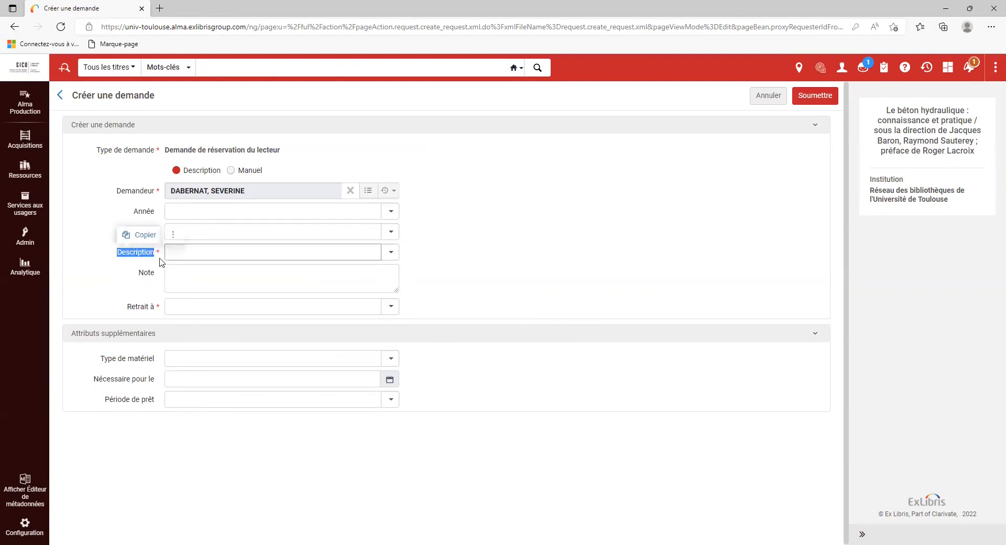
click(141, 250)
drag(117, 256, 155, 256)
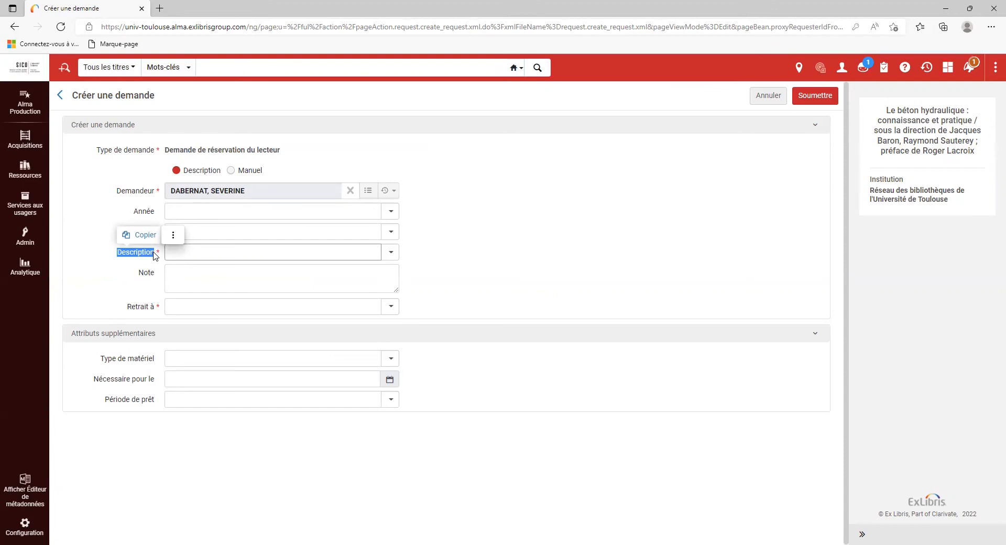
click(213, 247)
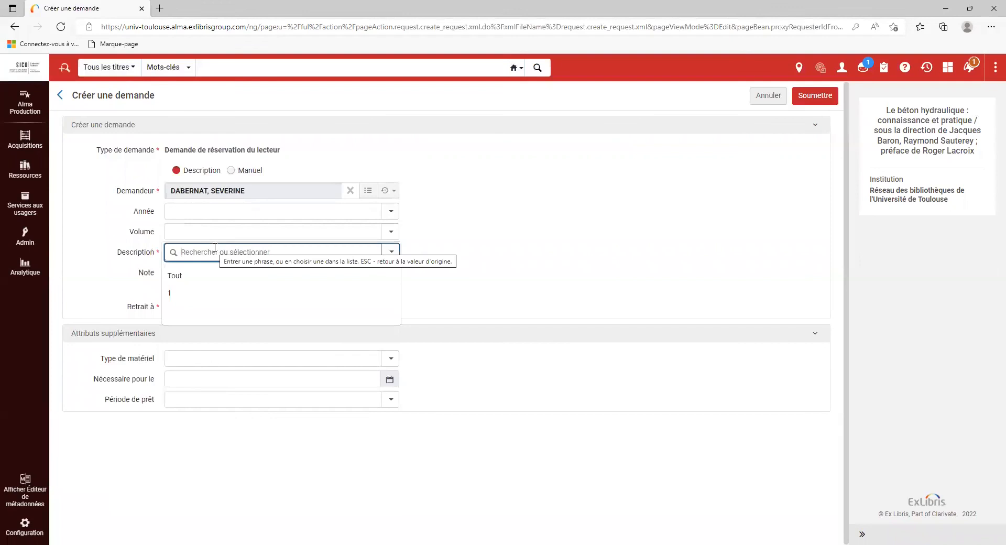
click(187, 276)
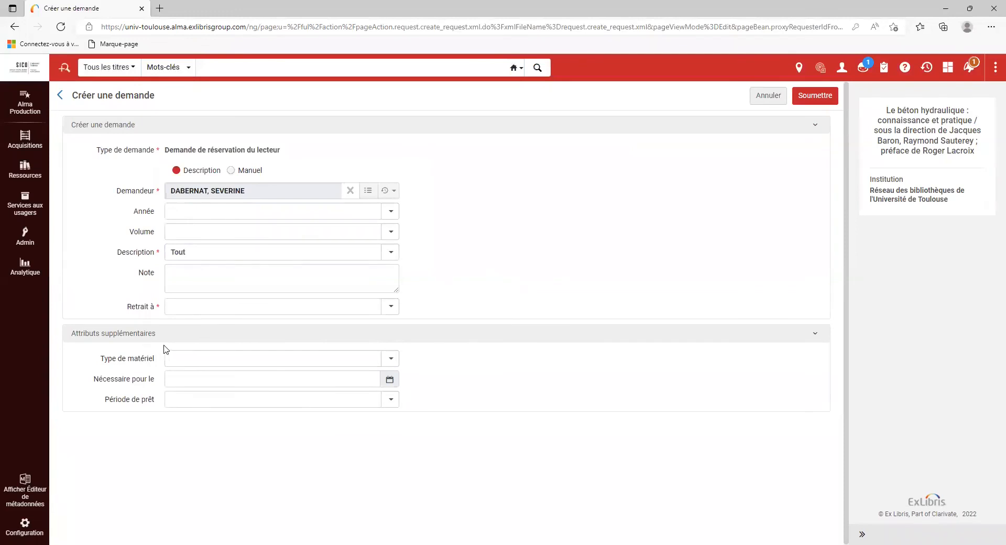
- Set the pickup location to IMT Mines Albi and submit the hold request
click(236, 304)
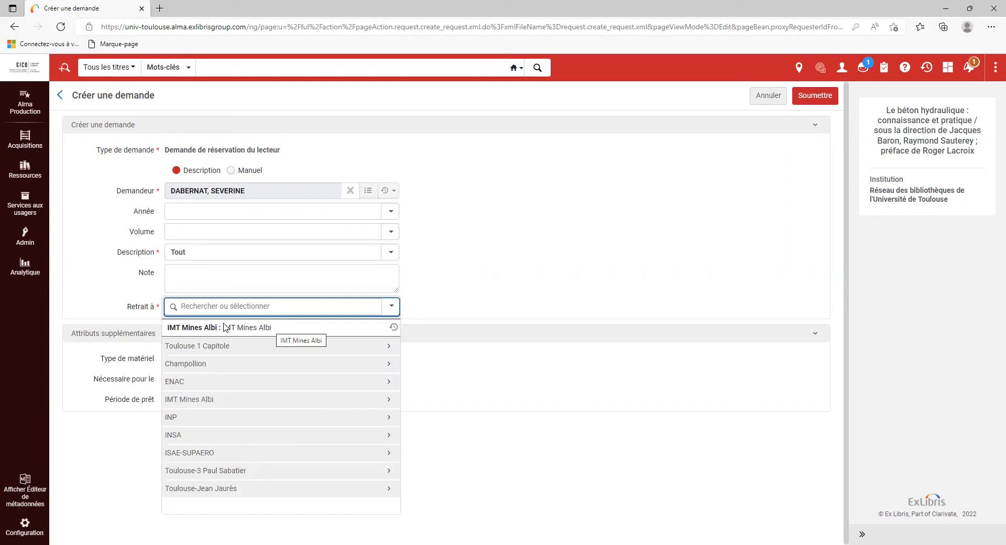
click(357, 334)
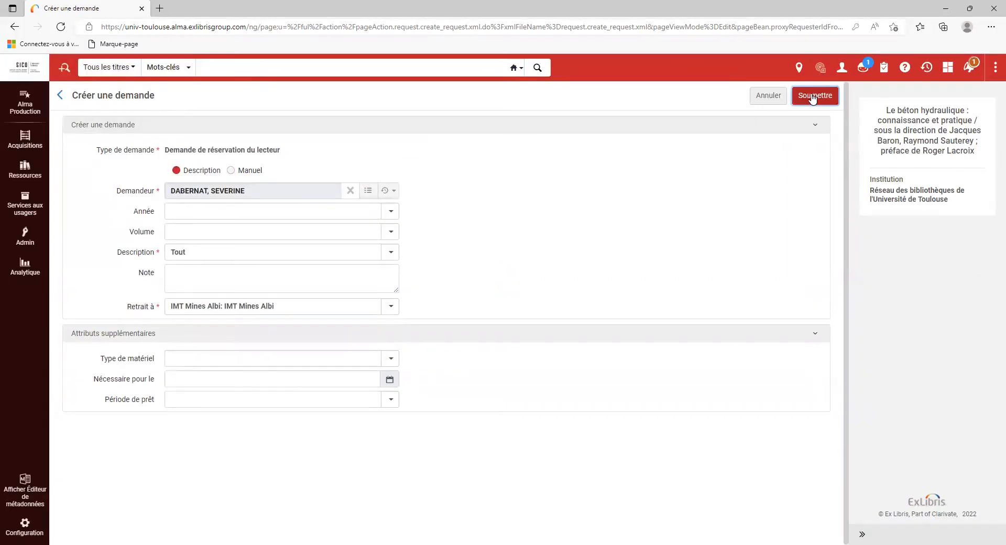
click(812, 96)
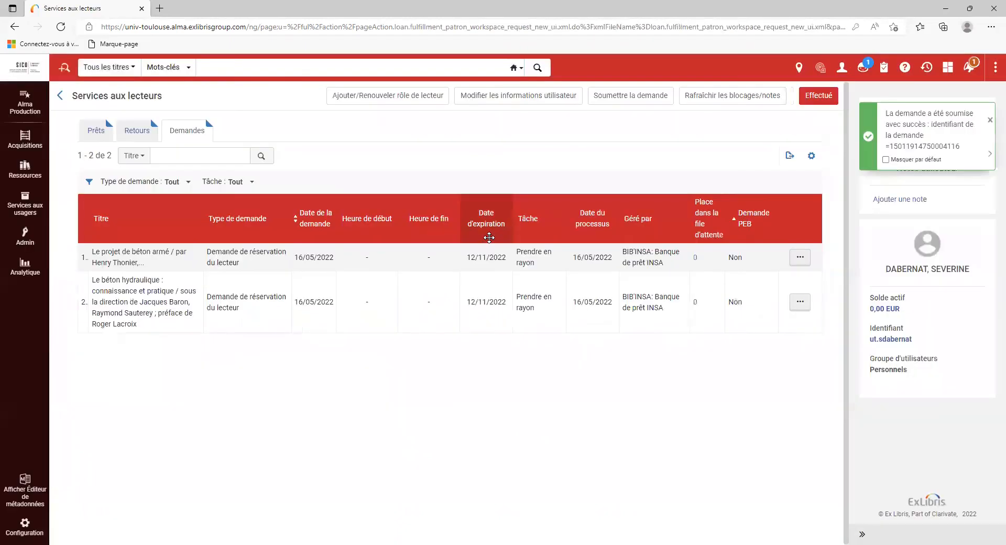